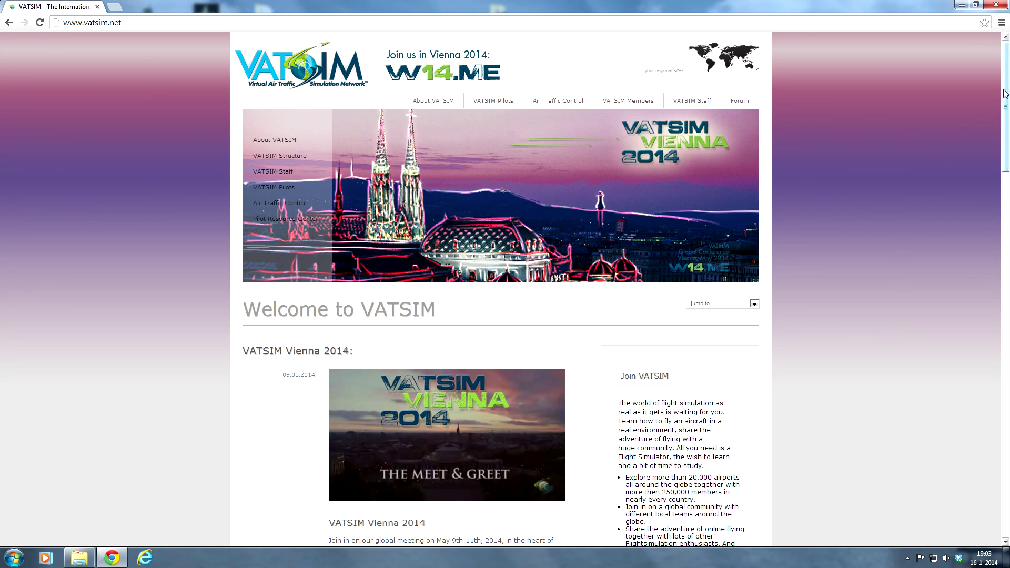
- Read the Join VATSIM introduction on the home page, then go to VATSIM Members
mouse_move(1005, 103)
mouse_down()
mouse_move(1006, 201)
mouse_move(1007, 88)
mouse_up()
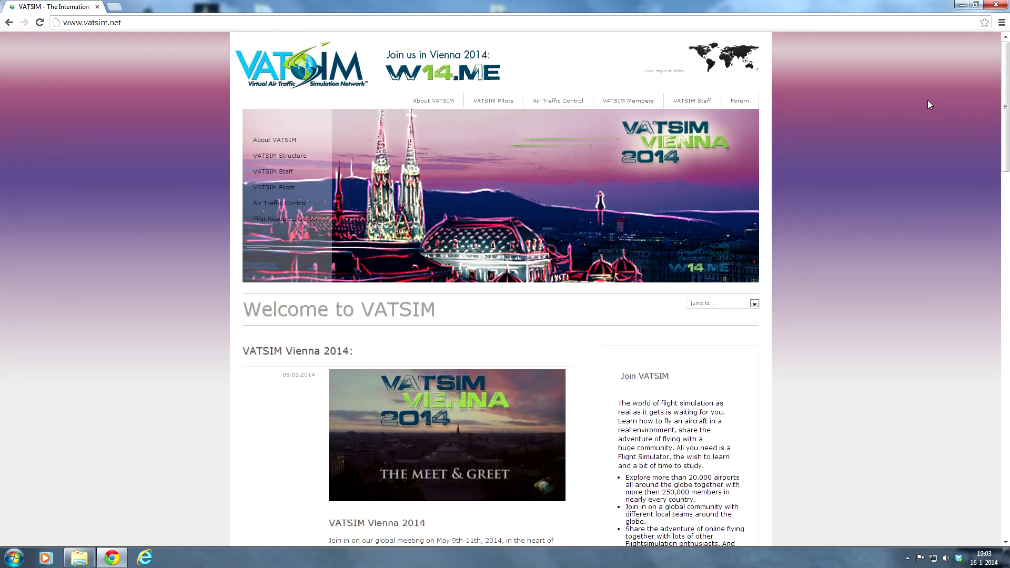
drag(1008, 137, 1009, 171)
drag(617, 220, 705, 405)
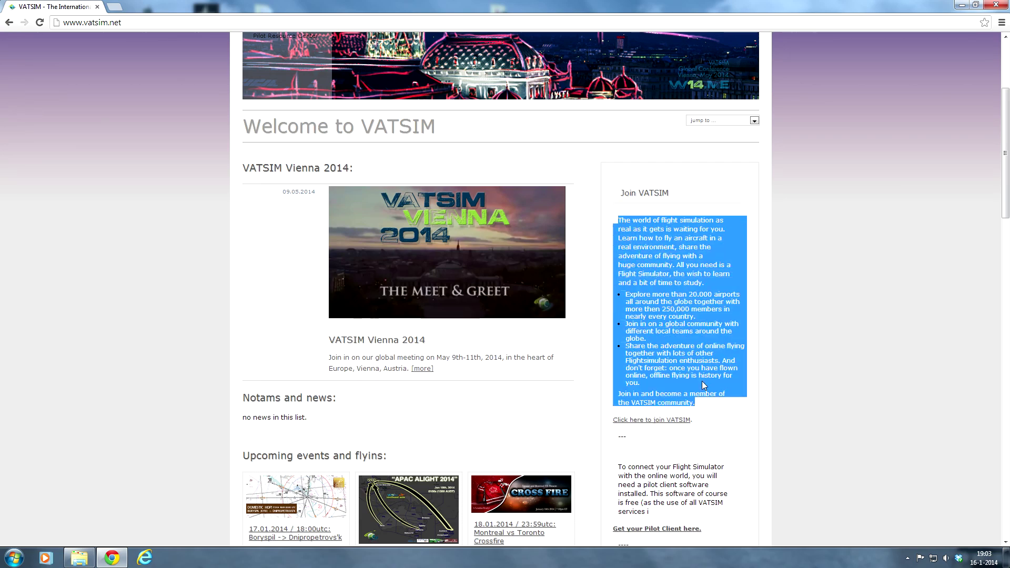
click(821, 313)
drag(1005, 153, 1006, 105)
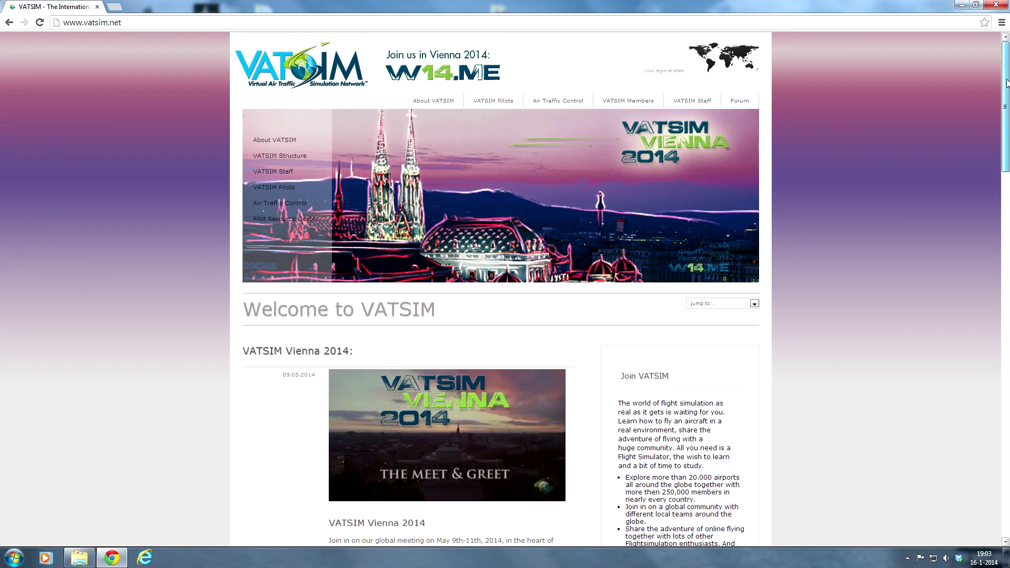
click(626, 105)
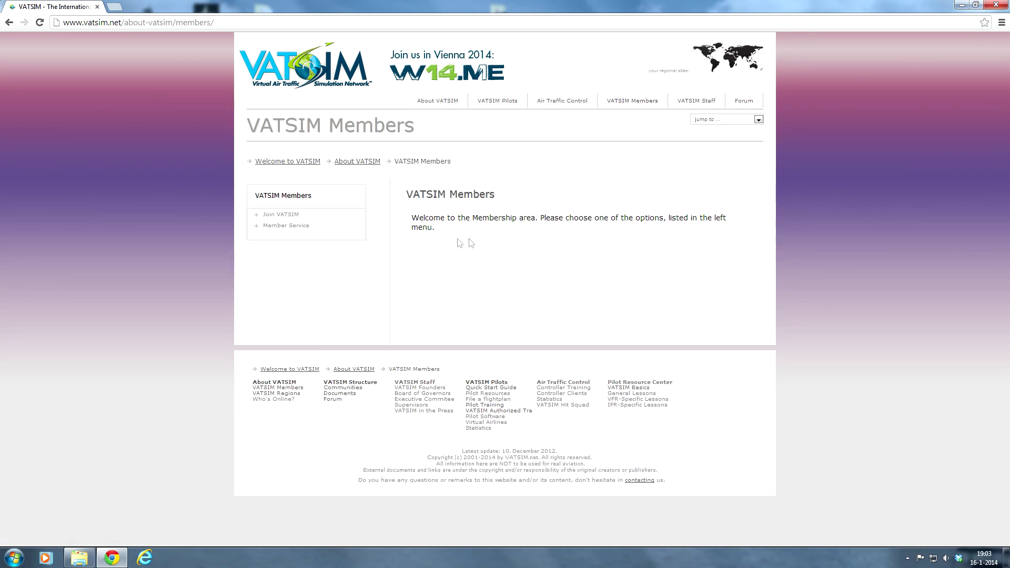
- Open Join VATSIM and review its four registration steps and minimum age of 13
click(280, 219)
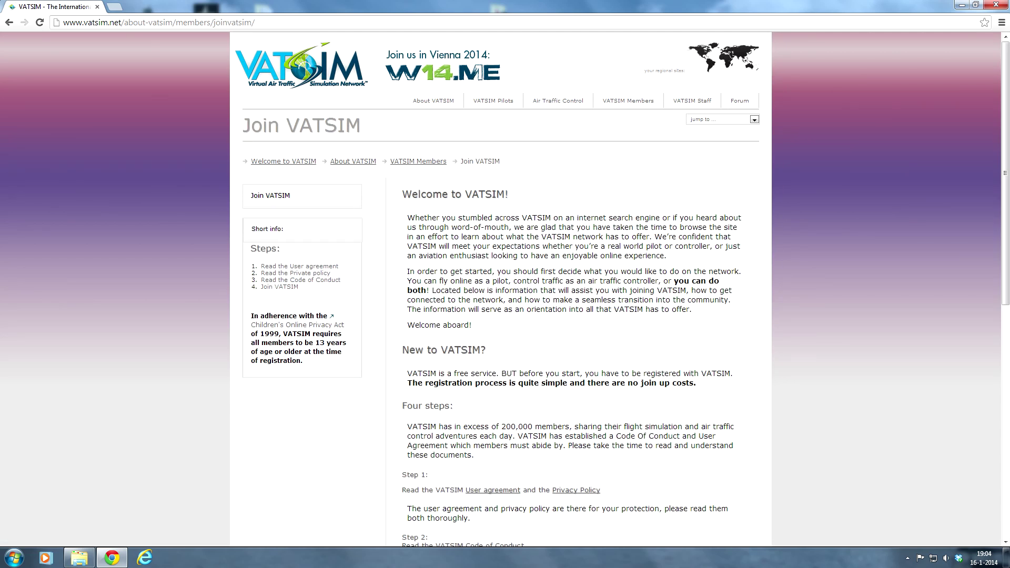
mouse_move(1008, 142)
mouse_down()
mouse_move(1007, 175)
mouse_move(1007, 139)
mouse_up()
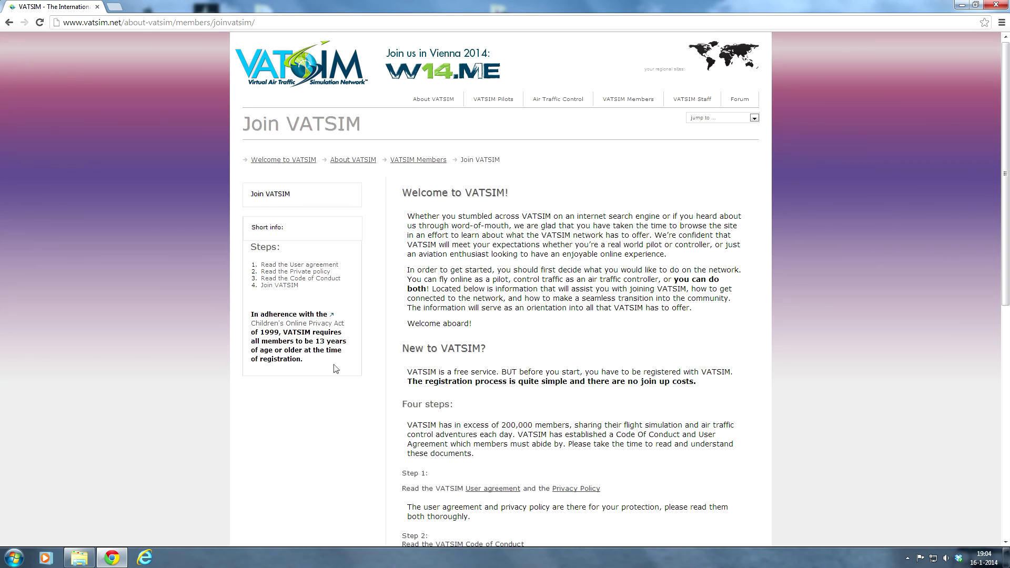
mouse_move(338, 368)
mouse_down()
mouse_move(253, 331)
mouse_move(251, 313)
mouse_move(324, 369)
mouse_up()
drag(316, 360, 251, 312)
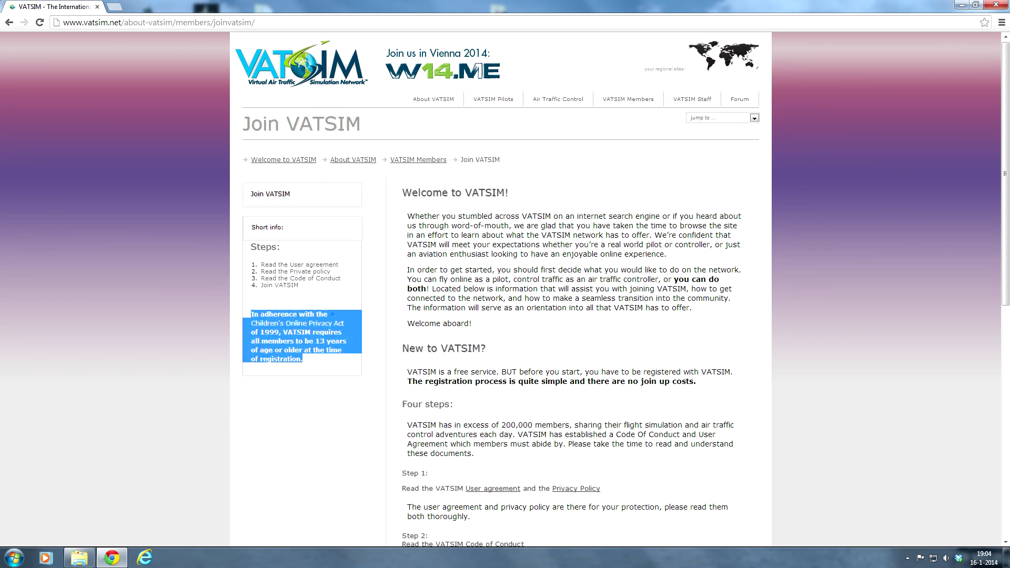
click(251, 313)
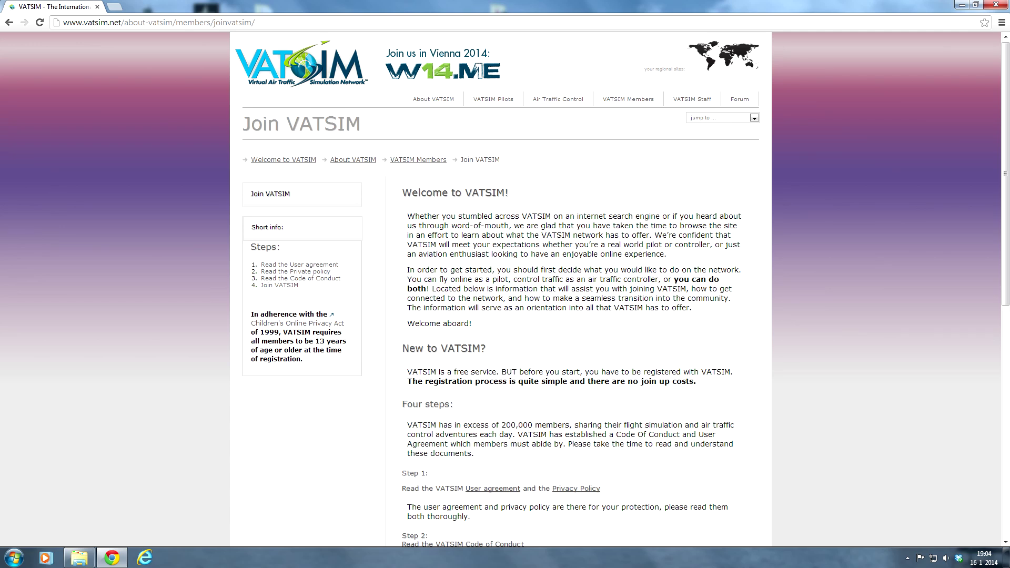
scroll(569, 323, up, 1)
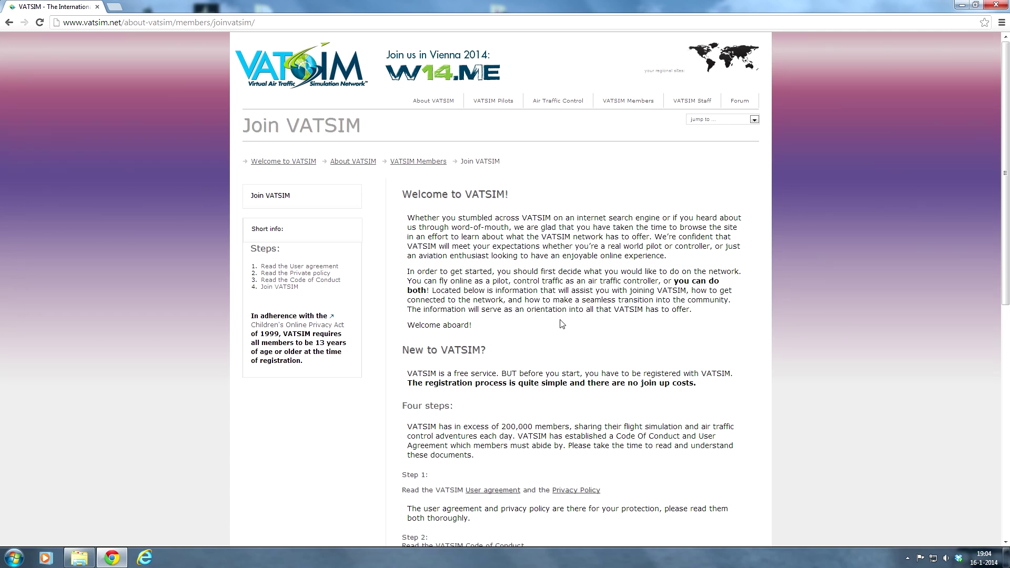
drag(402, 190, 512, 335)
click(528, 327)
scroll(518, 319, down, 1)
scroll(517, 319, down, 2)
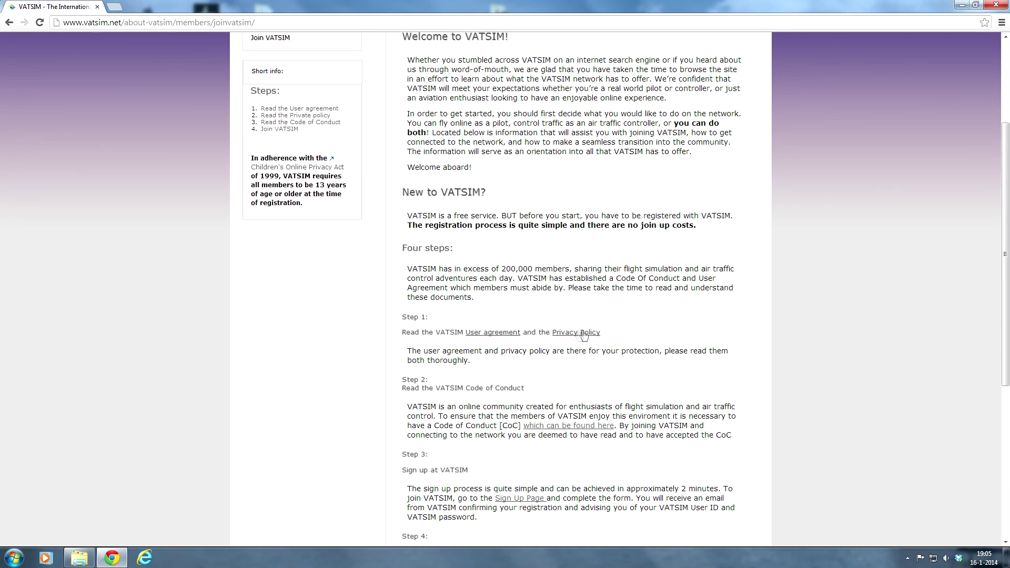
drag(613, 336, 436, 348)
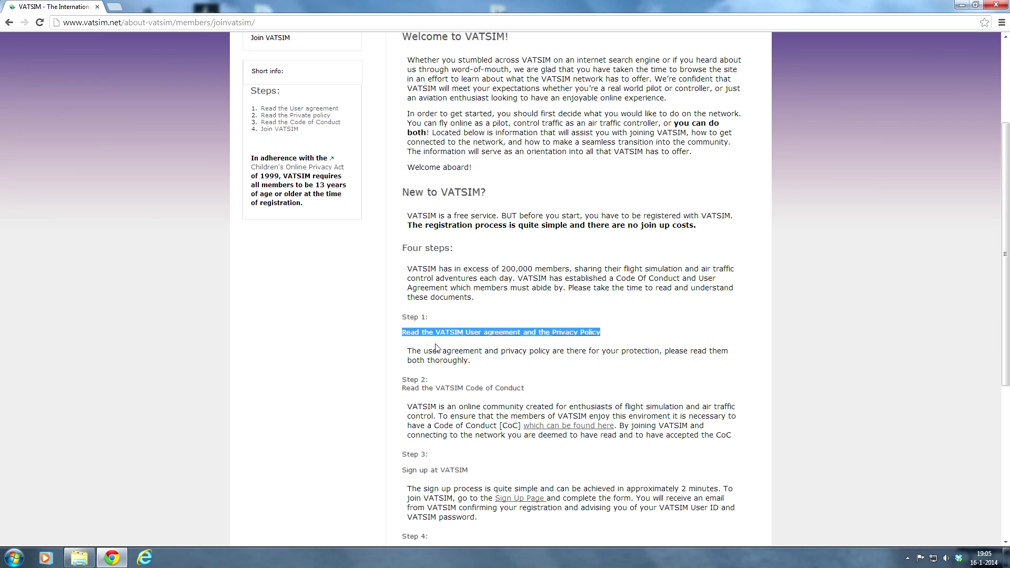
click(539, 378)
scroll(536, 376, down, 1)
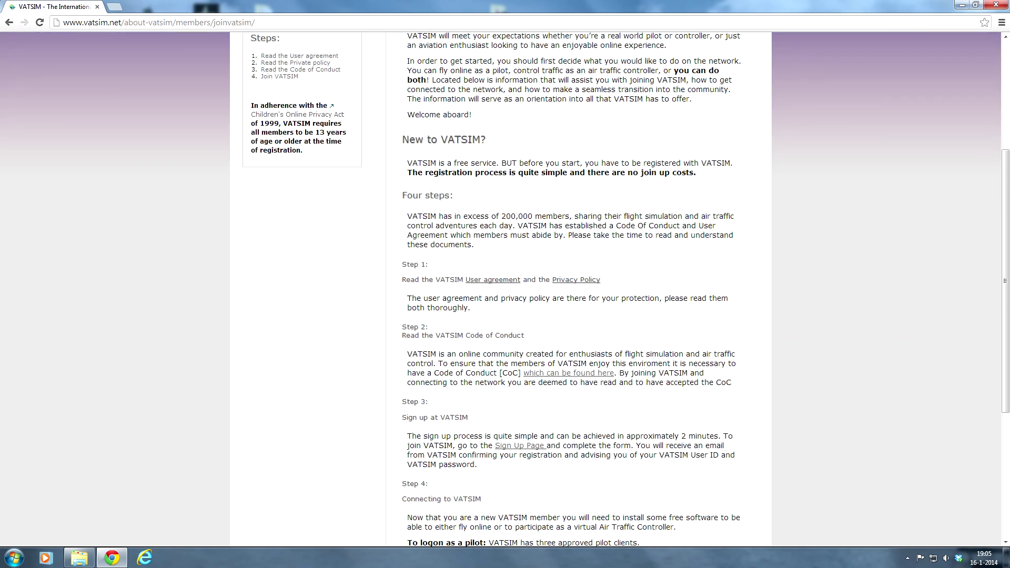
drag(535, 340, 401, 338)
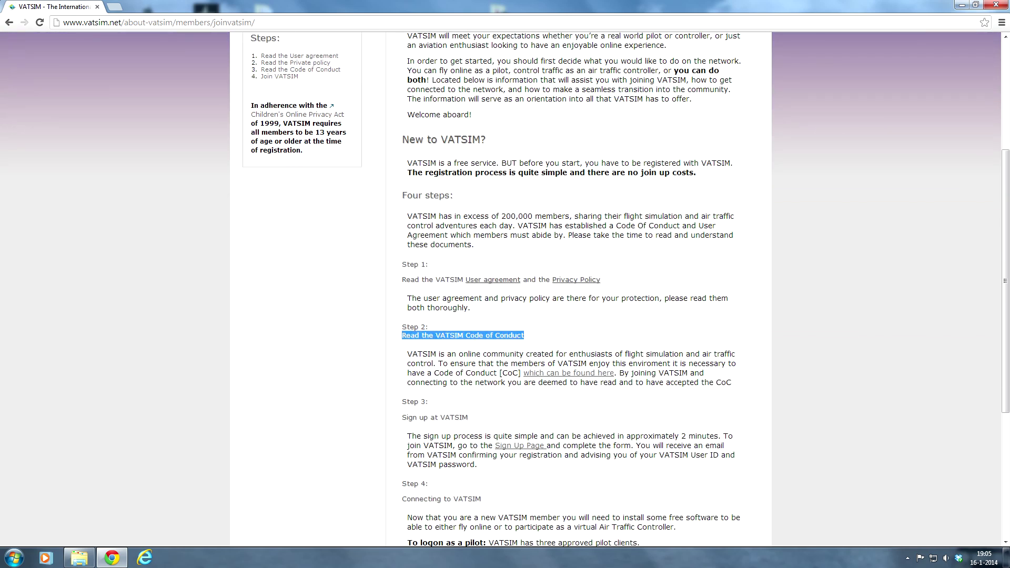
click(482, 399)
scroll(487, 403, down, 2)
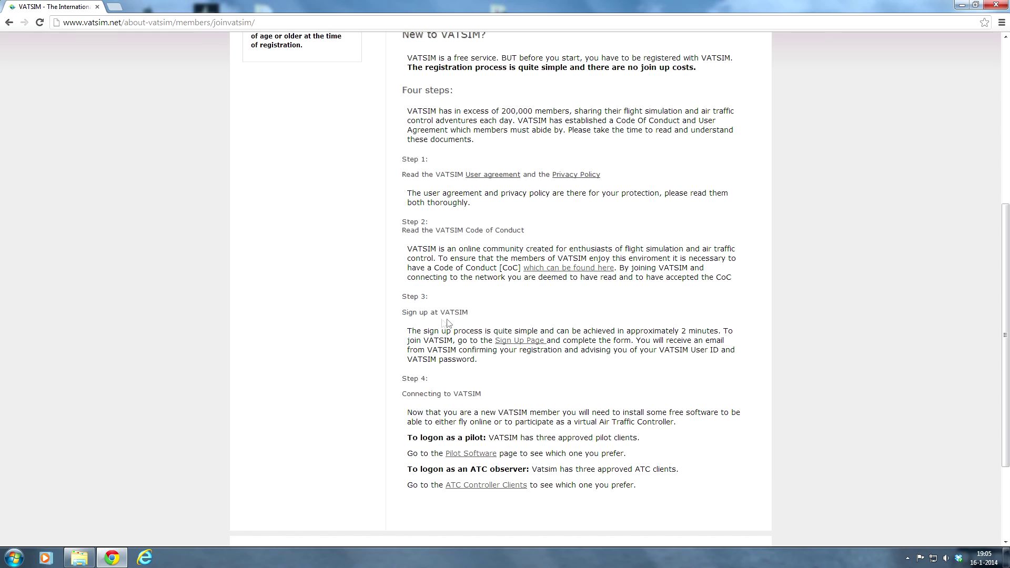
- Open the Step 3 Sign Up Page in a new tab and accept the terms
click(527, 342)
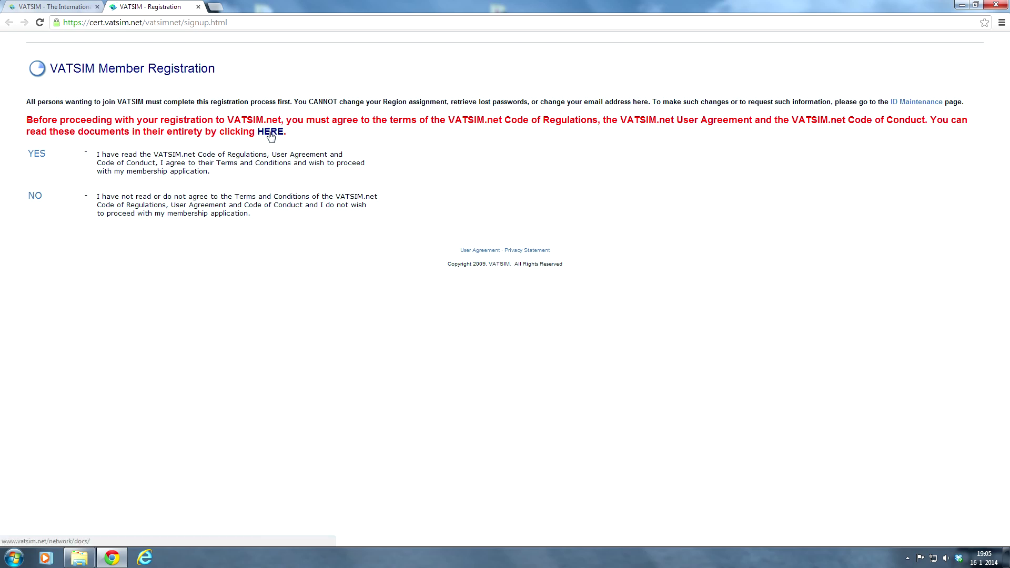
click(38, 158)
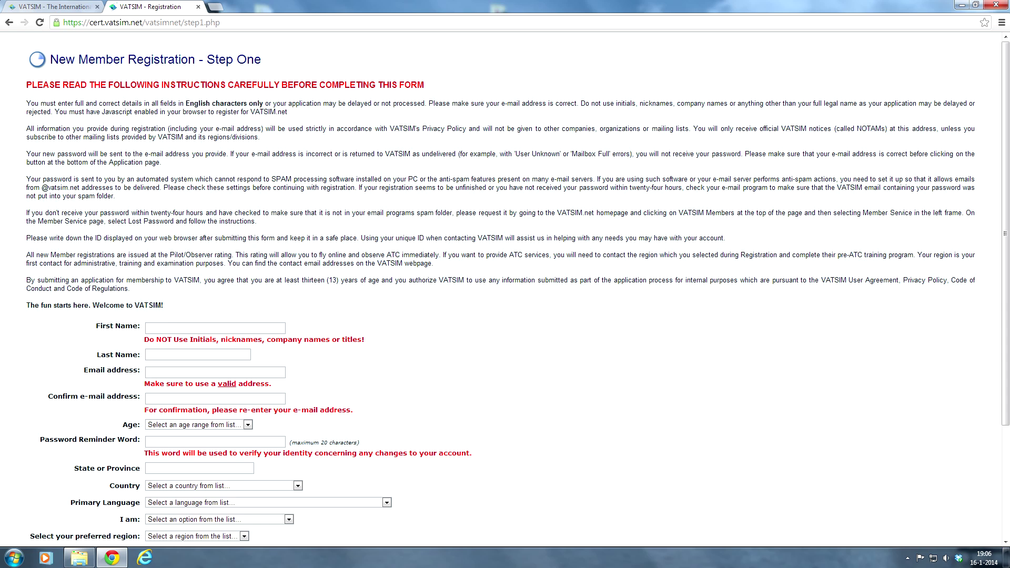
drag(26, 42, 236, 306)
click(232, 298)
scroll(347, 277, down, 1)
scroll(388, 276, down, 1)
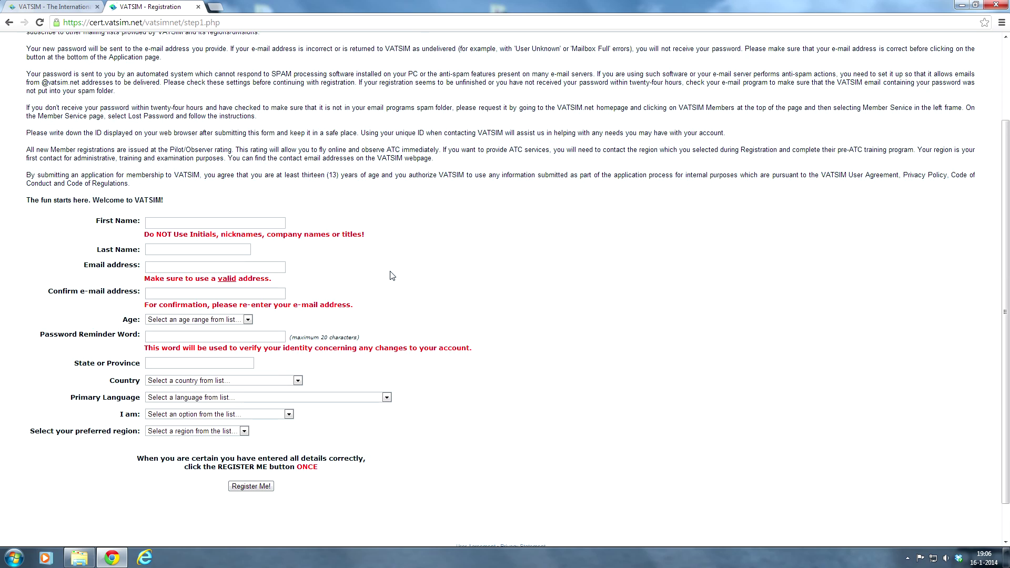
scroll(392, 275, up, 2)
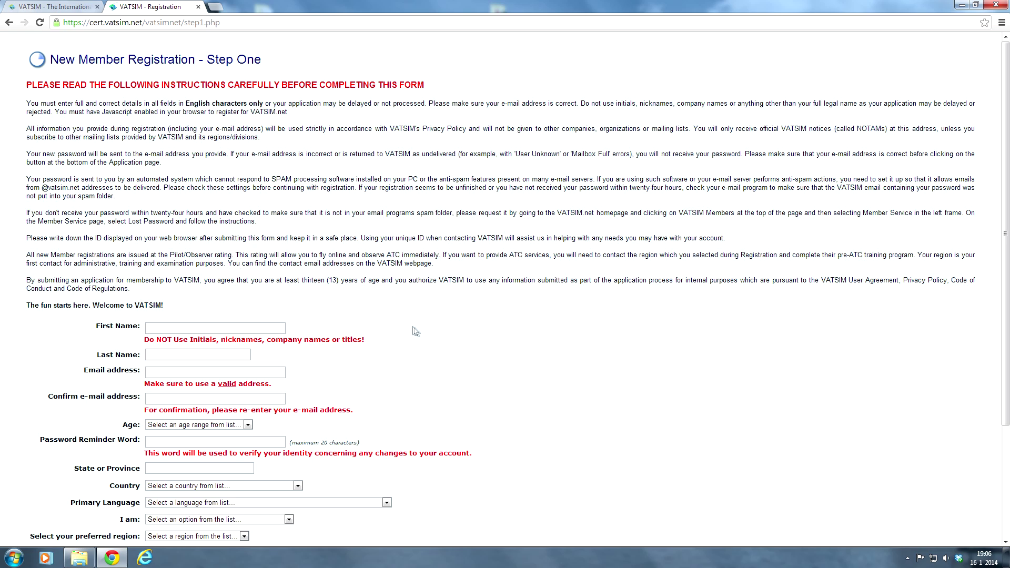
scroll(415, 332, down, 1)
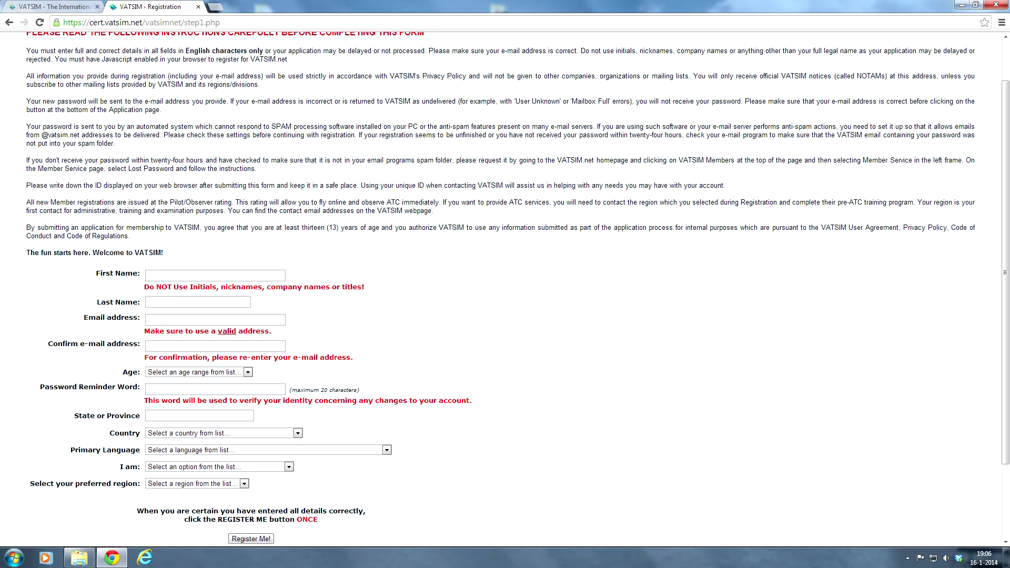
click(208, 301)
click(424, 265)
scroll(365, 311, down, 1)
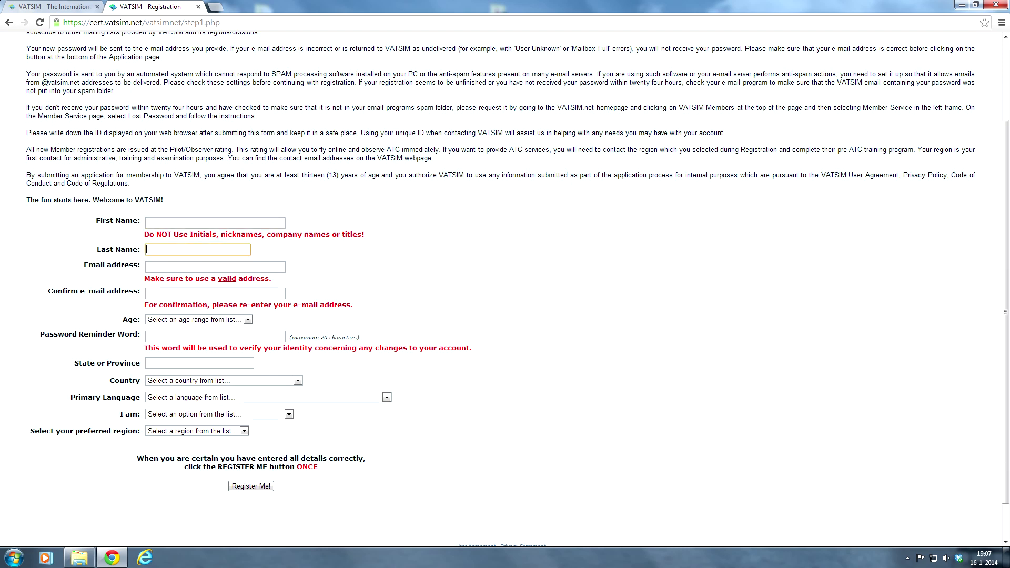
scroll(304, 255, down, 1)
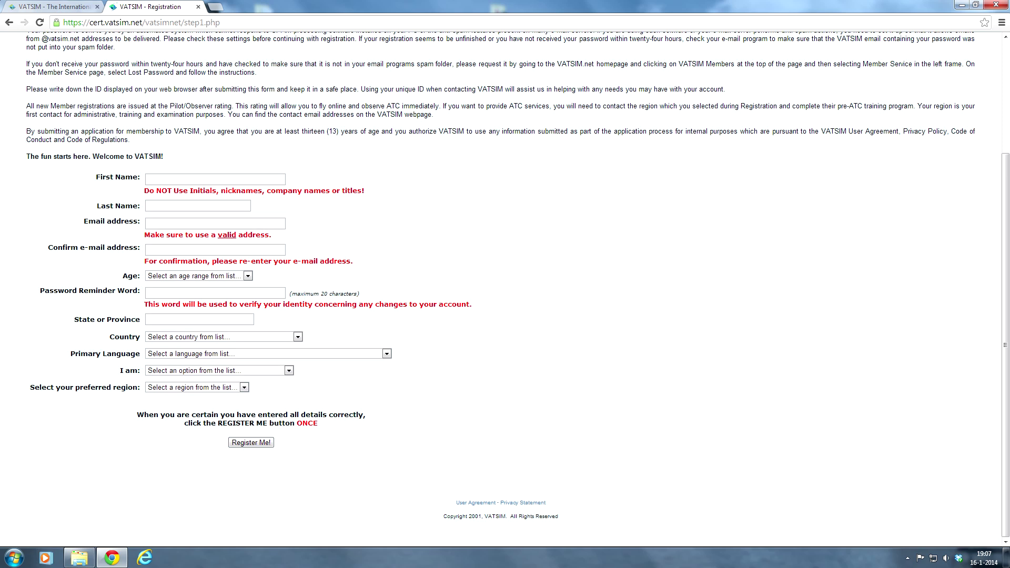
click(215, 223)
key(Tab)
click(241, 279)
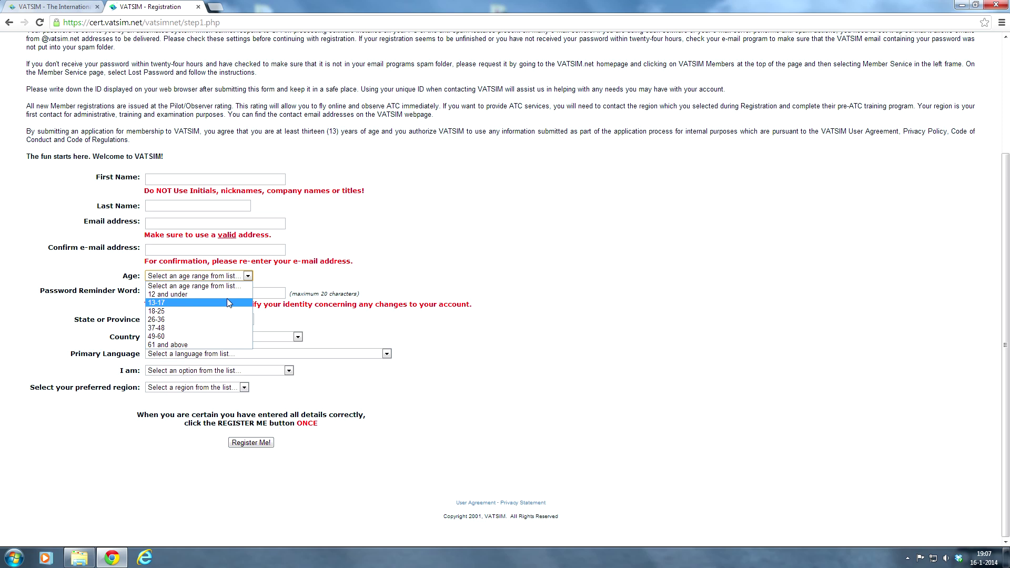
click(406, 252)
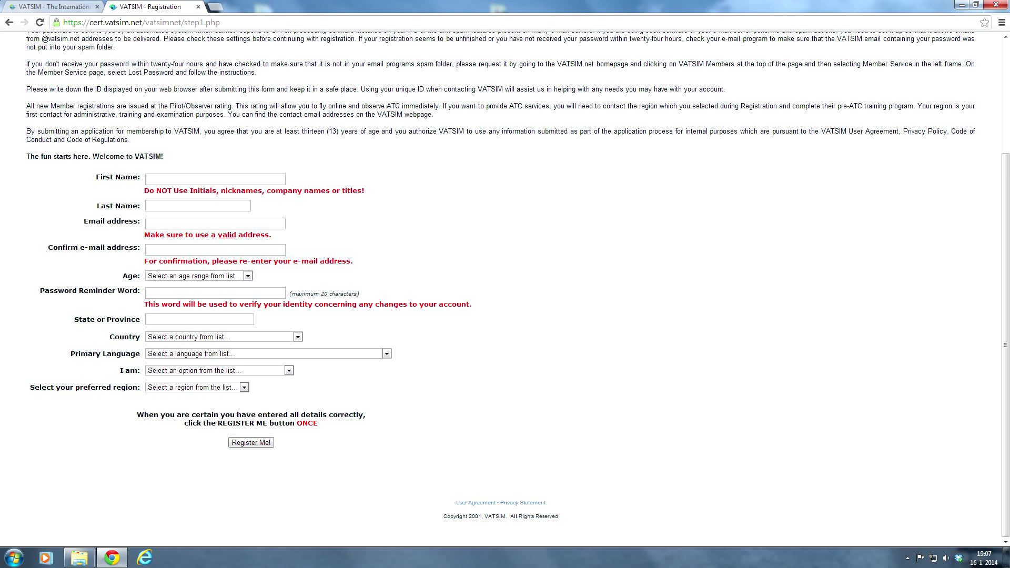
key(Tab)
key(Tab)
click(198, 338)
scroll(210, 404, down, 10)
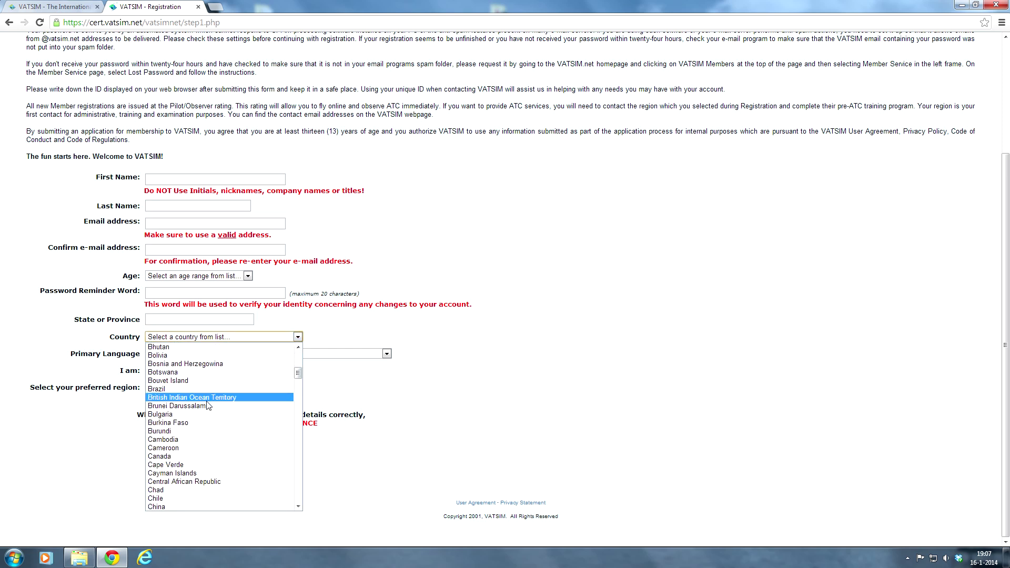
scroll(225, 404, down, 14)
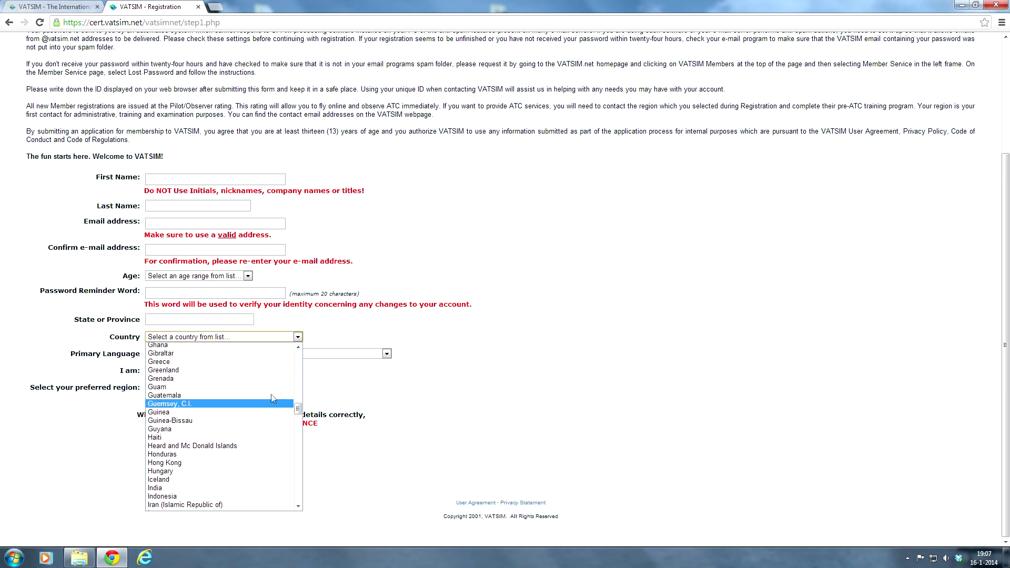
scroll(270, 393, up, 12)
scroll(246, 387, up, 10)
click(465, 330)
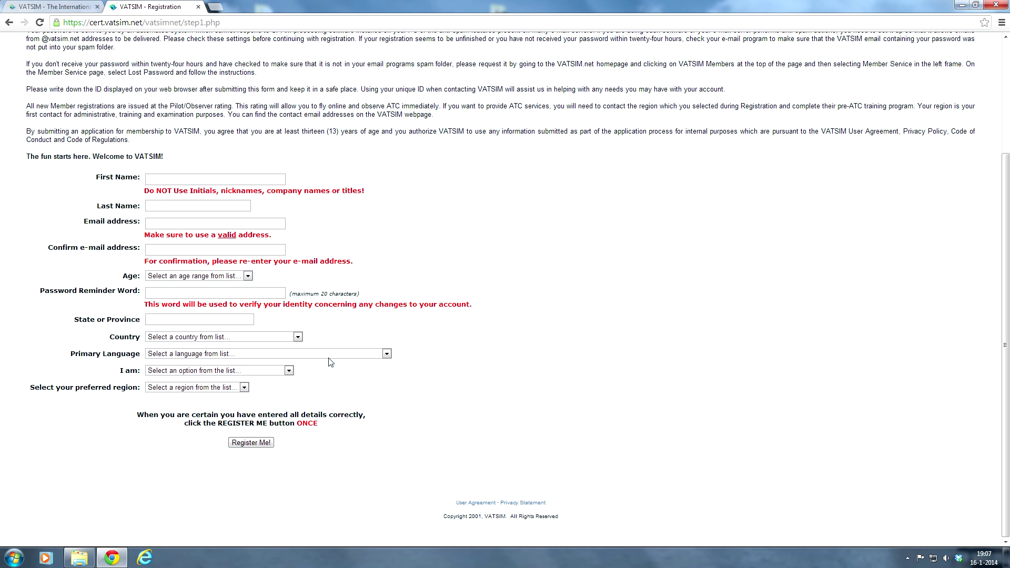
click(271, 355)
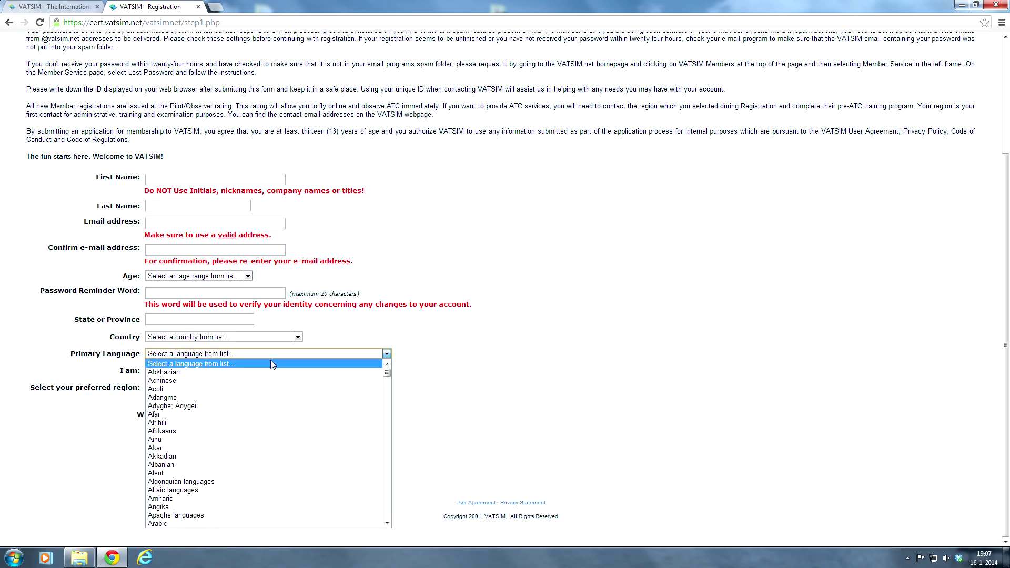
scroll(273, 406, down, 12)
scroll(273, 406, up, 10)
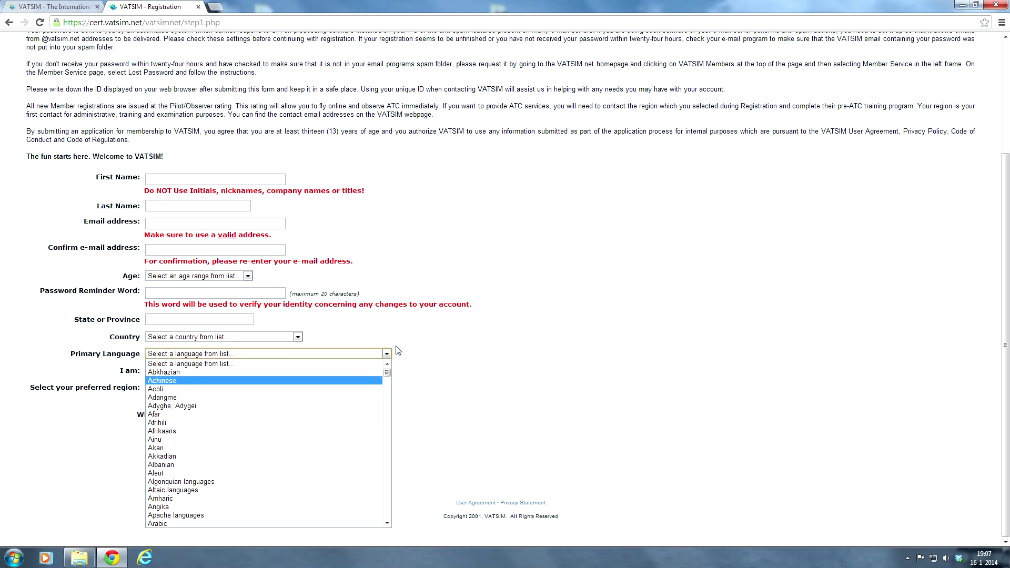
scroll(273, 387, down, 8)
scroll(386, 368, up, 10)
click(363, 364)
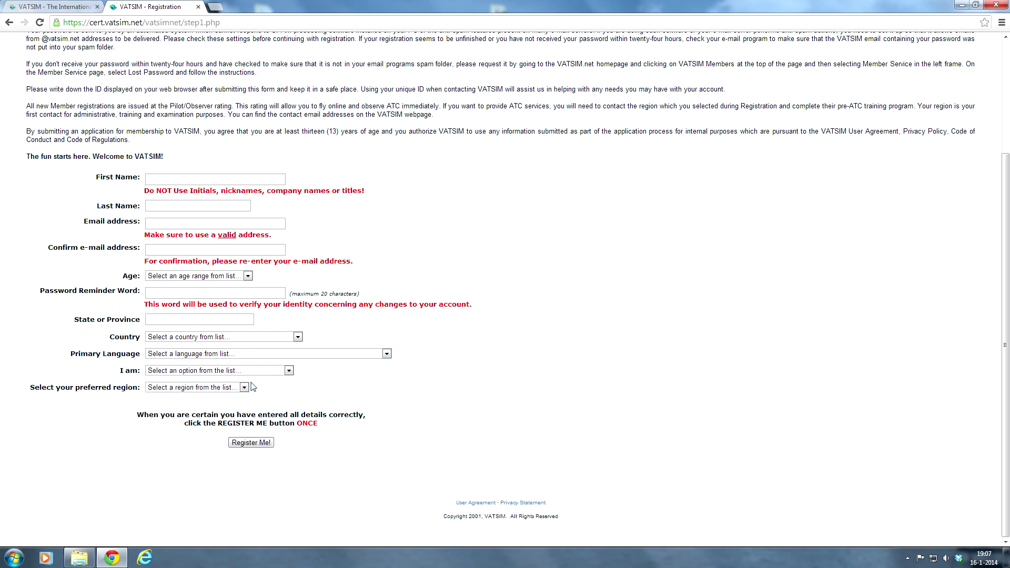
click(255, 371)
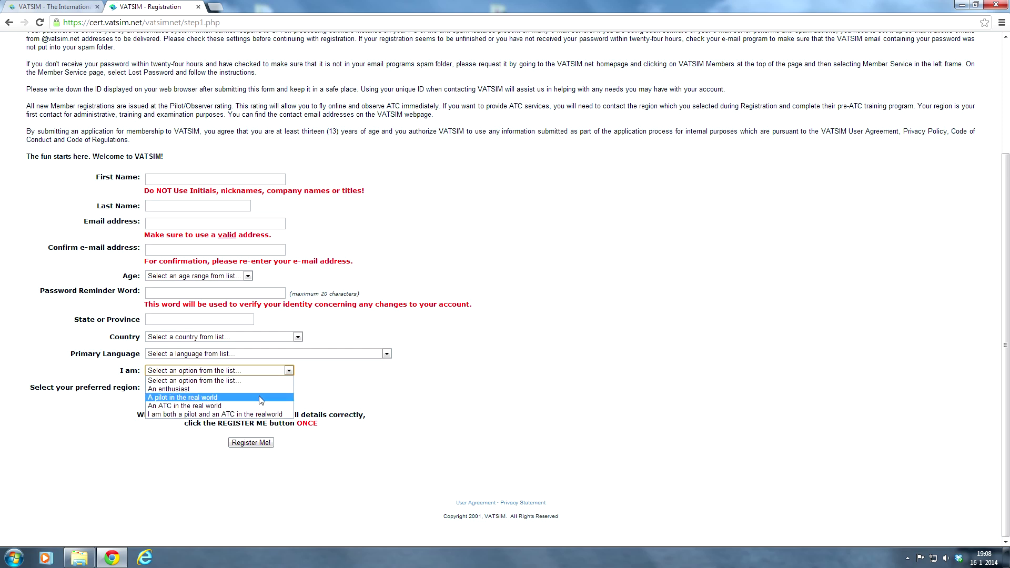
click(439, 356)
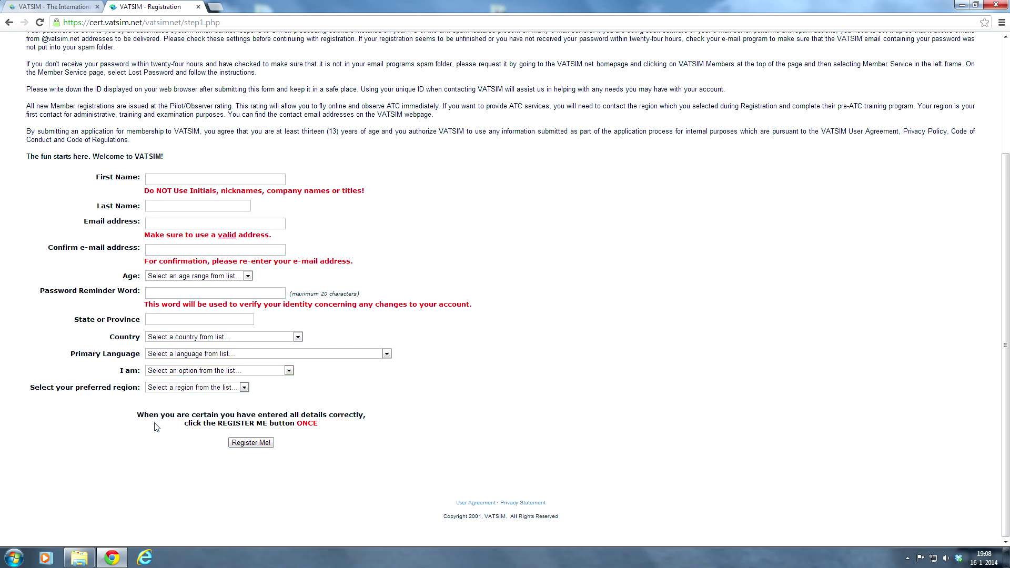
- Choose Europe as preferred region and Europe (except UK) as preferred division
click(216, 389)
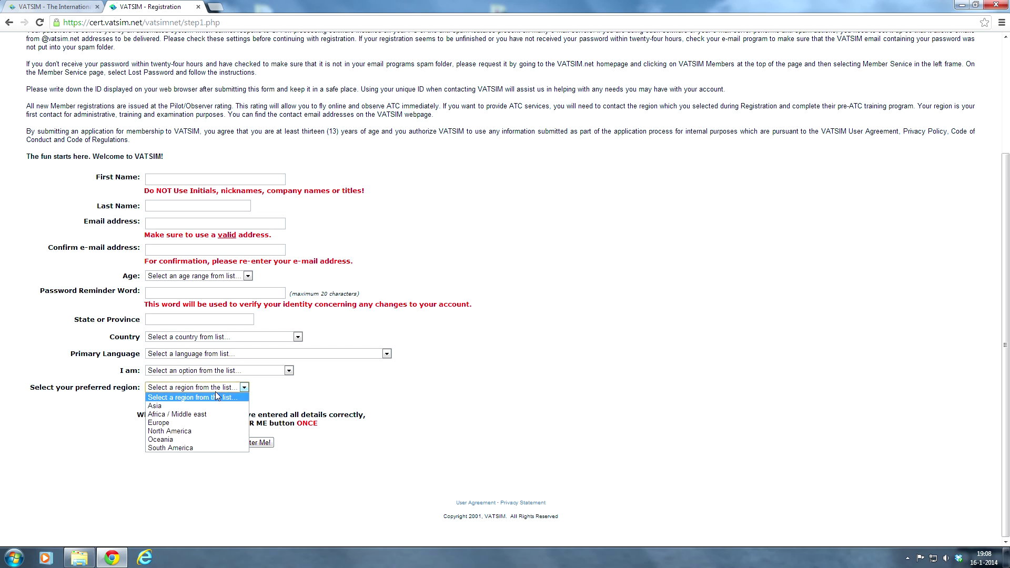
click(205, 423)
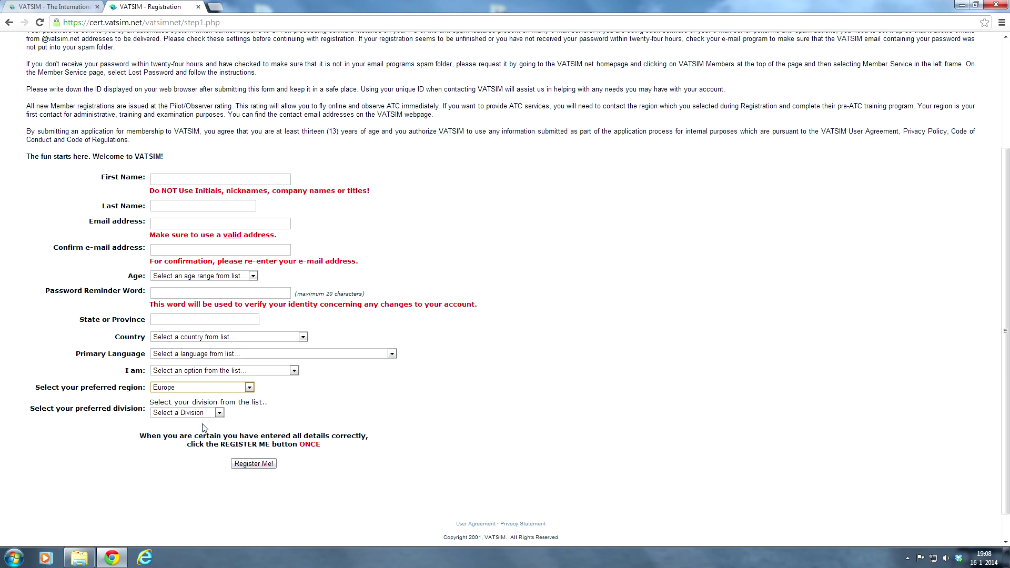
click(213, 415)
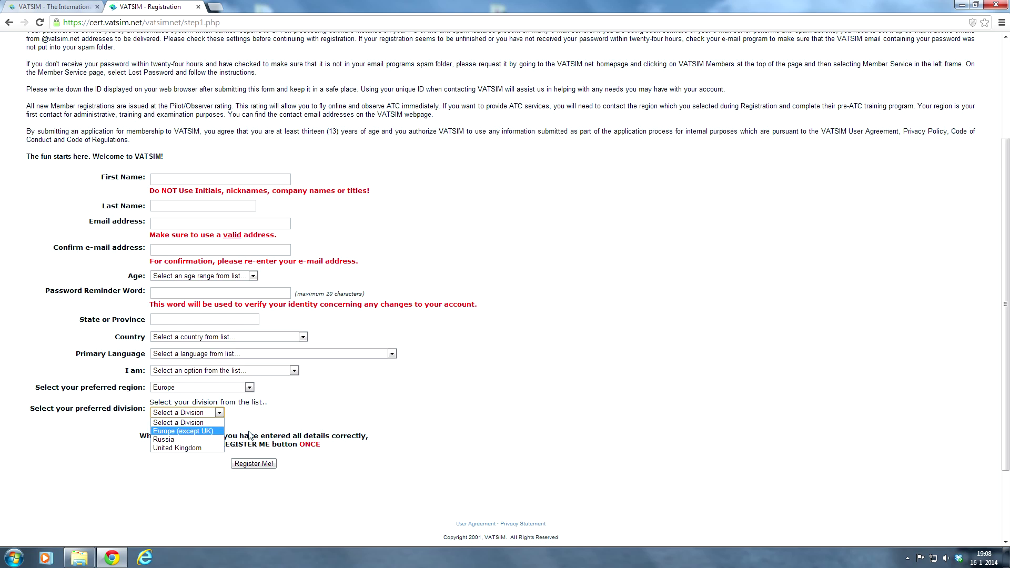
click(216, 431)
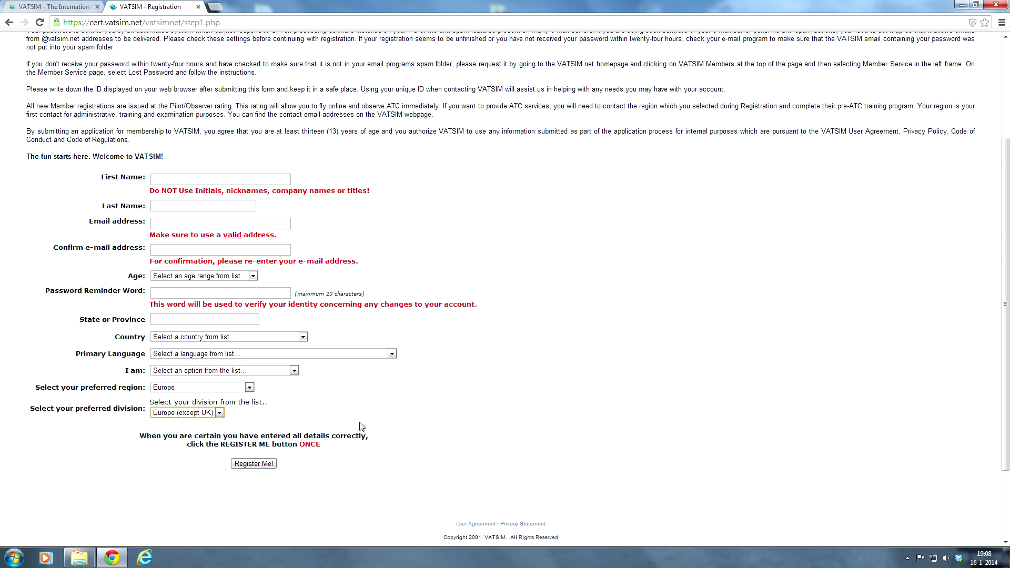